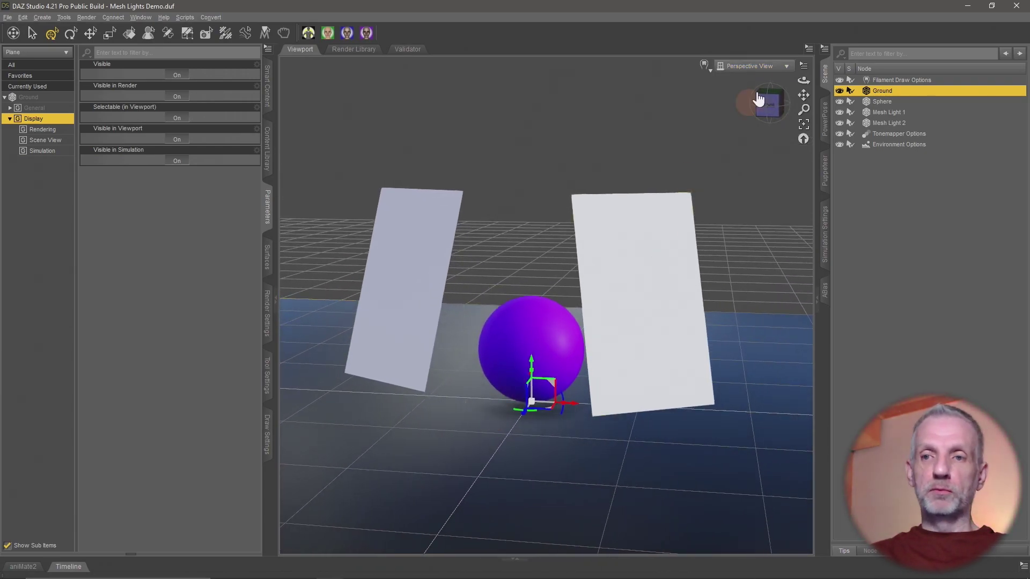
- Switch the viewport DrawStyle to NVIDIA Iray and dolly slightly closer to the sphere
left_click(706, 67)
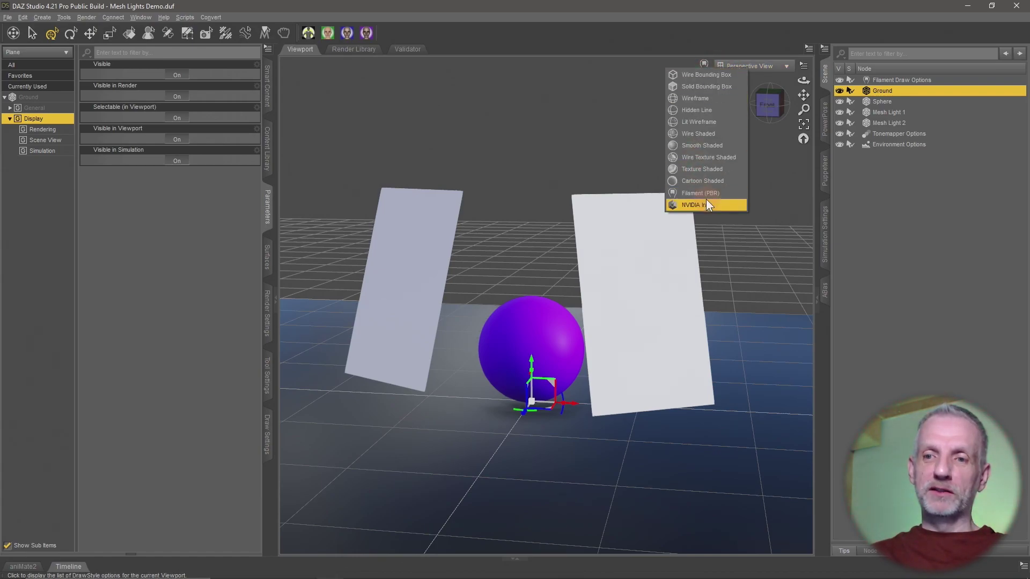
left_click(698, 203)
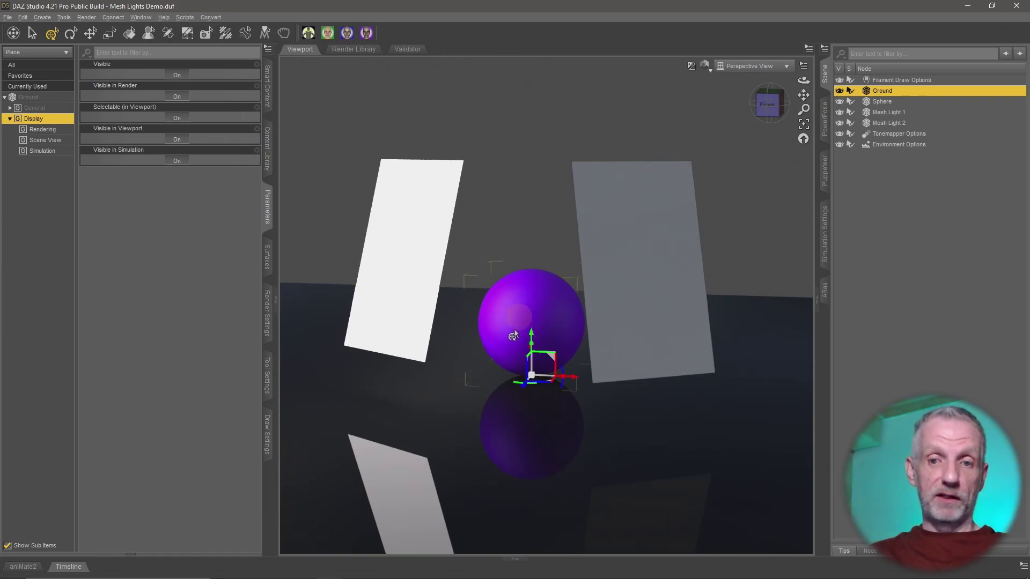
scroll(513, 327, "up", 2)
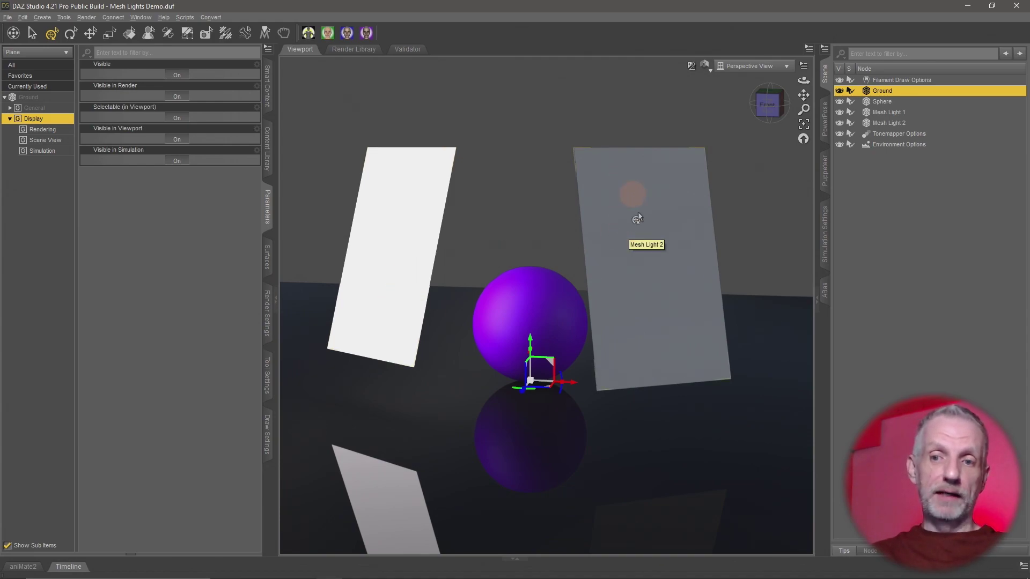
- Select Mesh Light 2 and set its surface Emission Color to white (1.00, 1.00, 1.00)
left_click(892, 122)
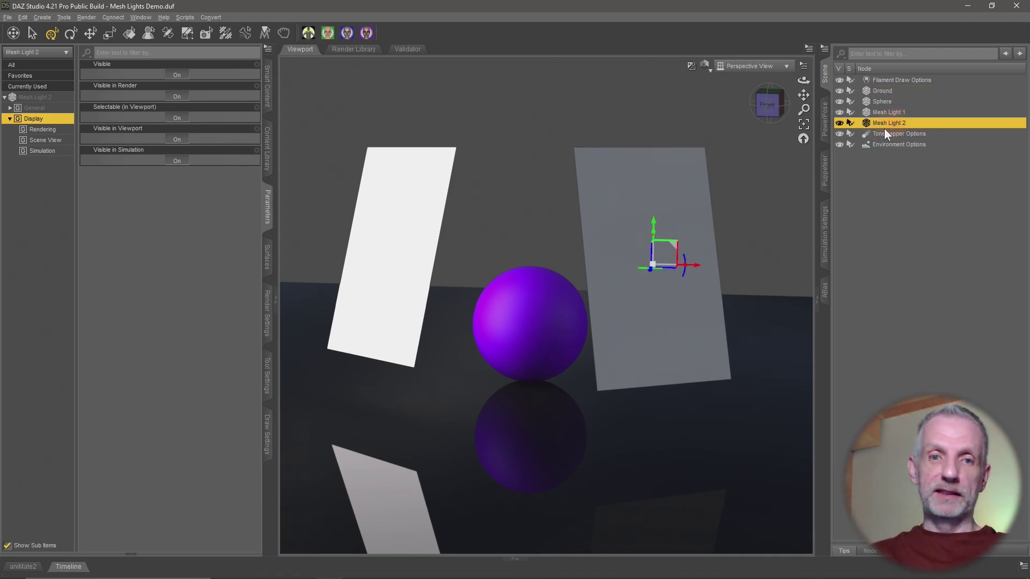
left_click(269, 262)
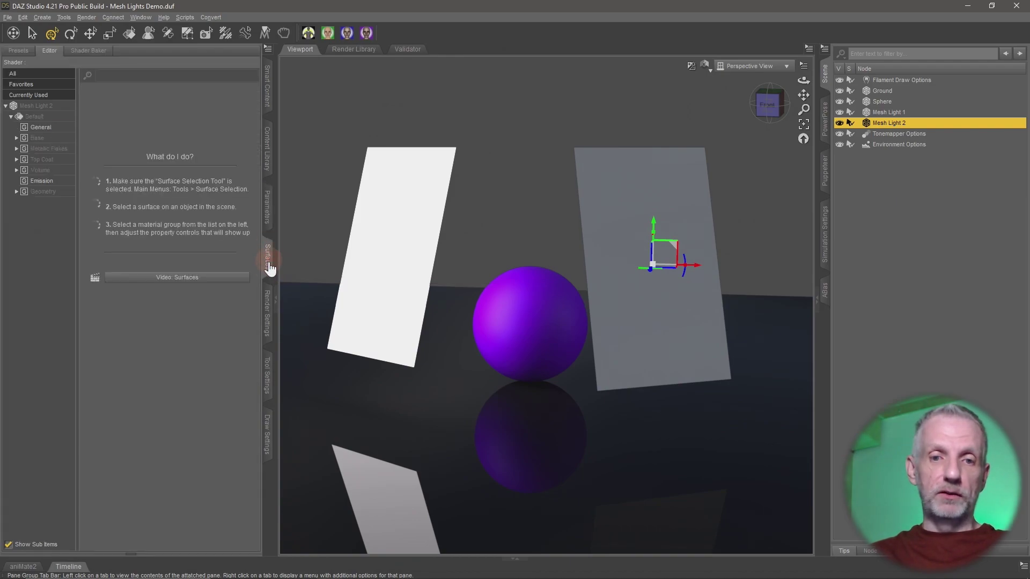
left_click(41, 181)
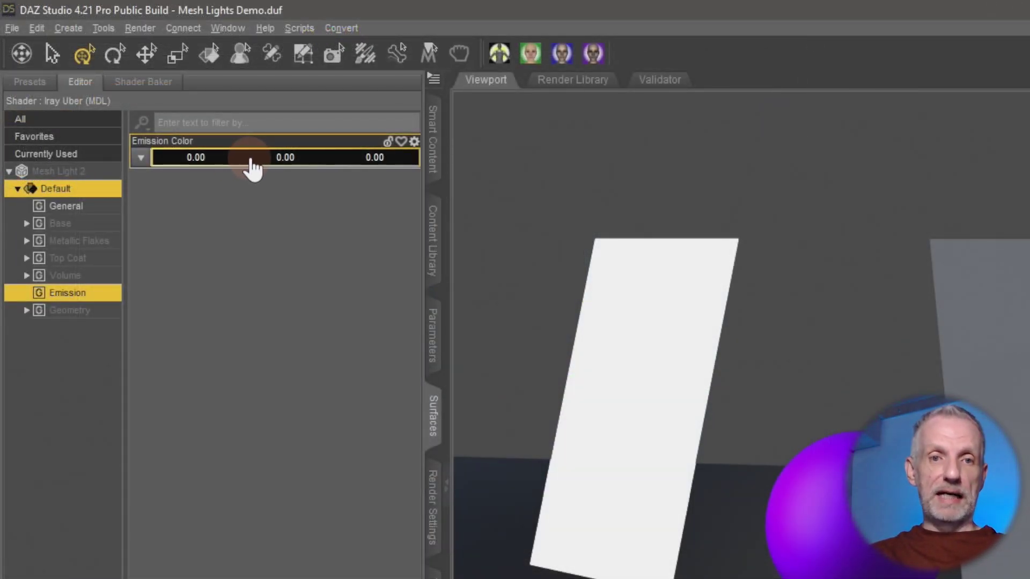
left_click(256, 161)
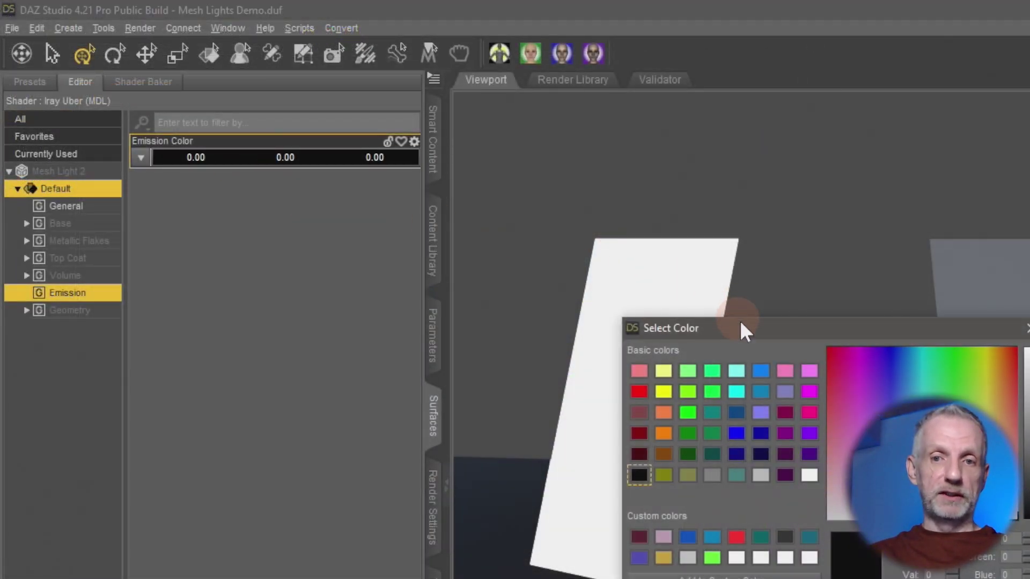
left_click_drag(740, 328, 503, 48)
left_click(557, 195)
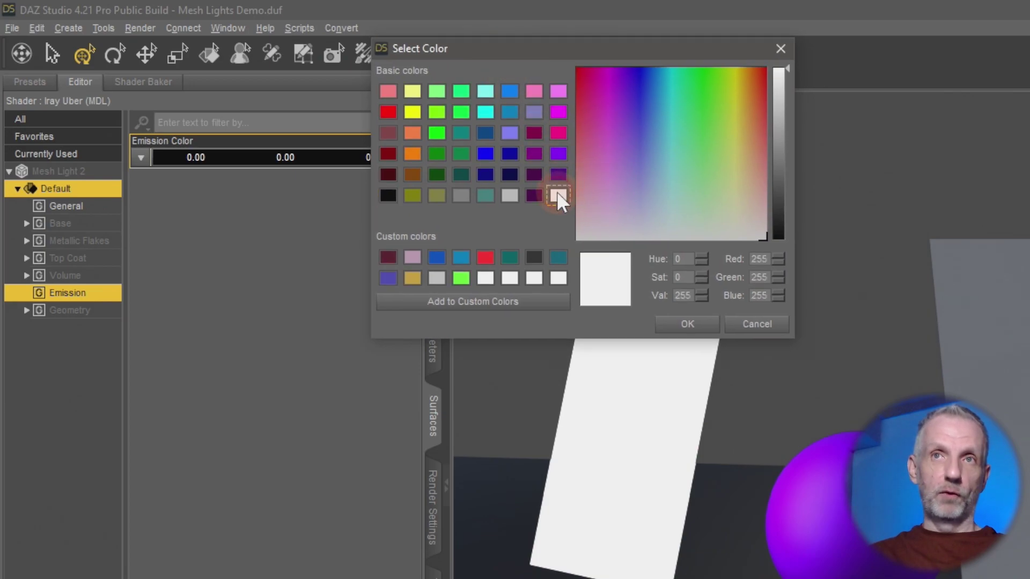
left_click(708, 328)
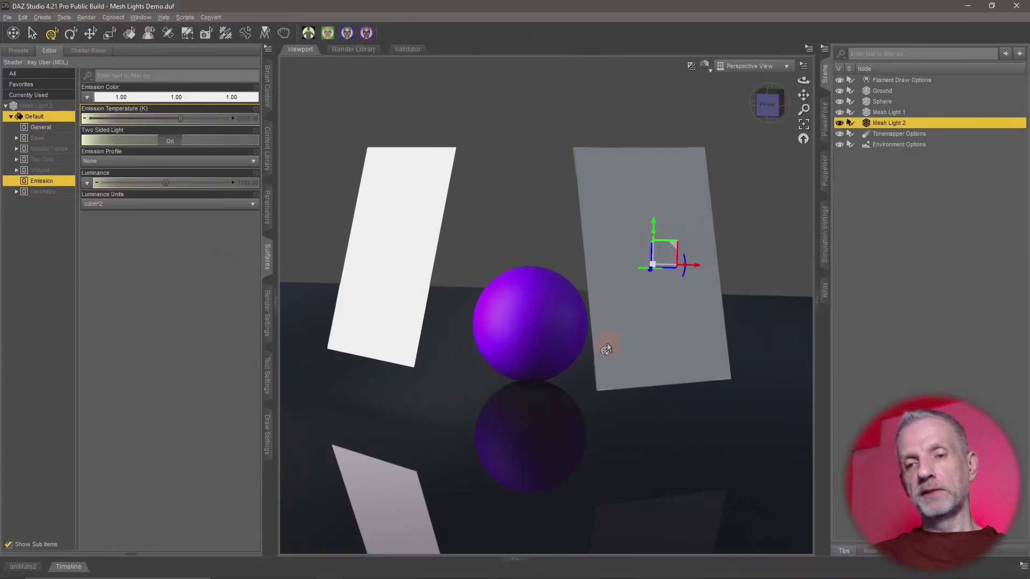
- Set Mesh Light 2's Luminance Units to W and Luminous Efficacy to 300 lm/W
left_click_drag(608, 343, 621, 350, "alt")
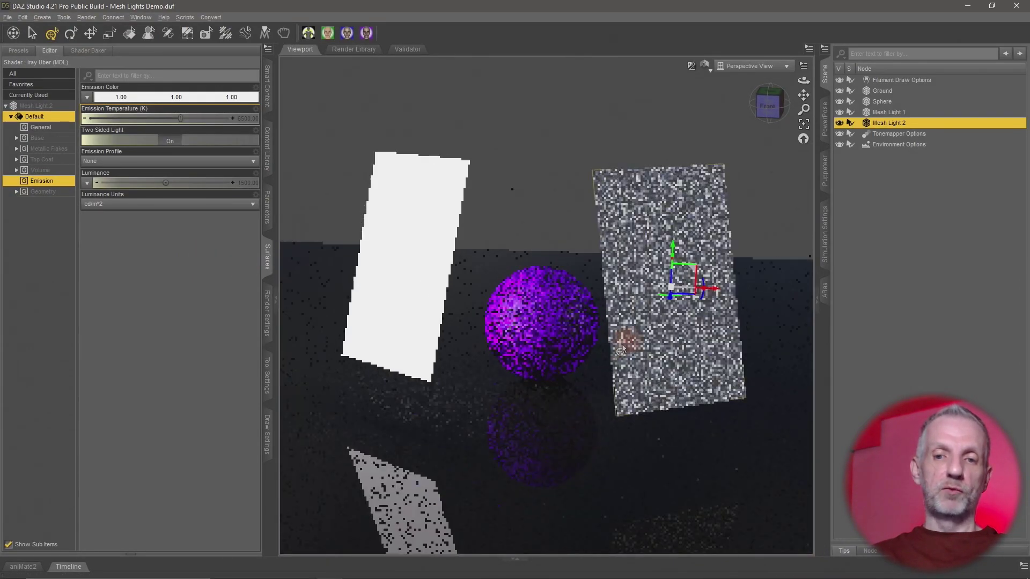
left_click(228, 205)
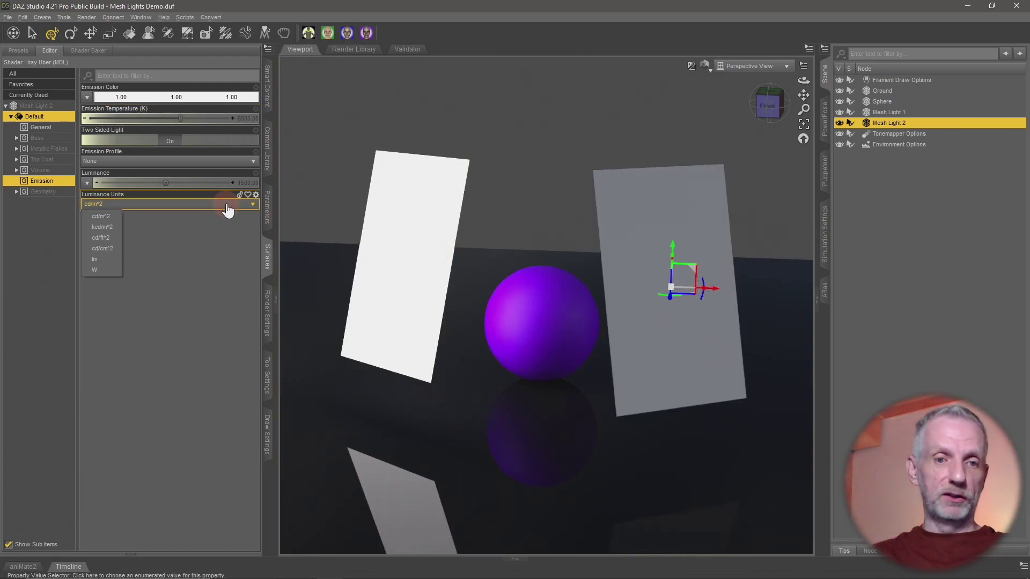
left_click(104, 273)
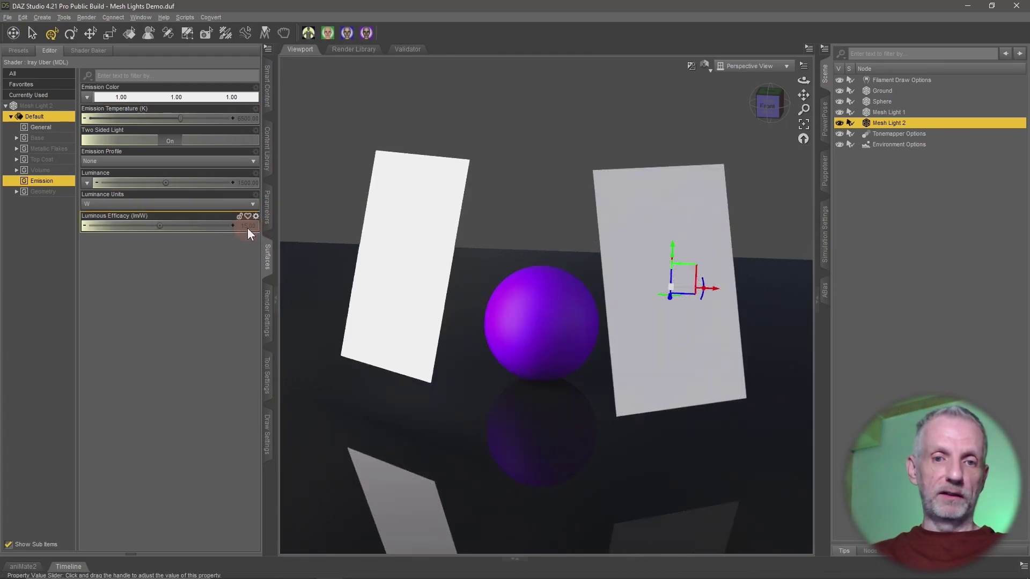
left_click(248, 225)
key("Return")
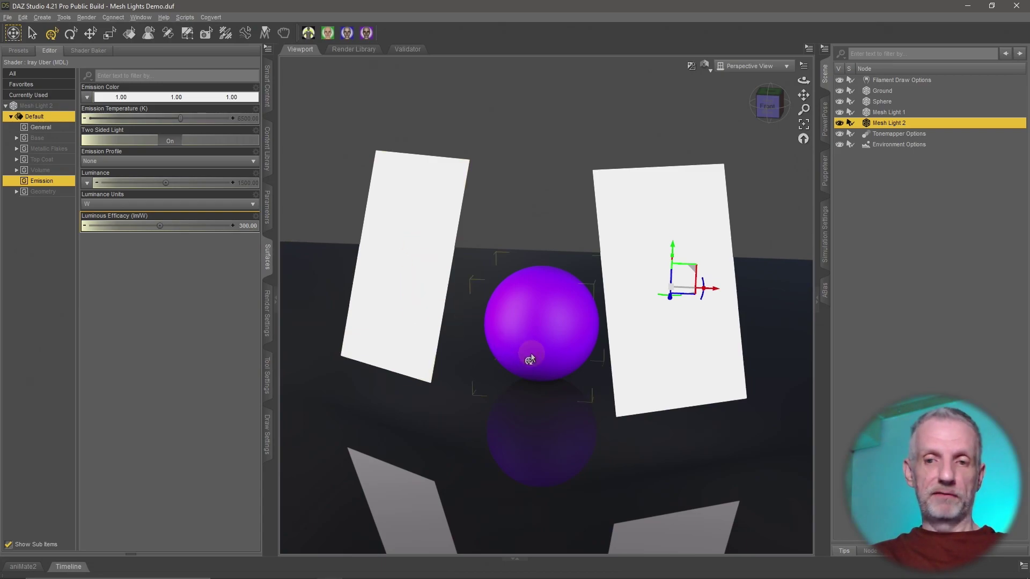
scroll(530, 360, "up", 5)
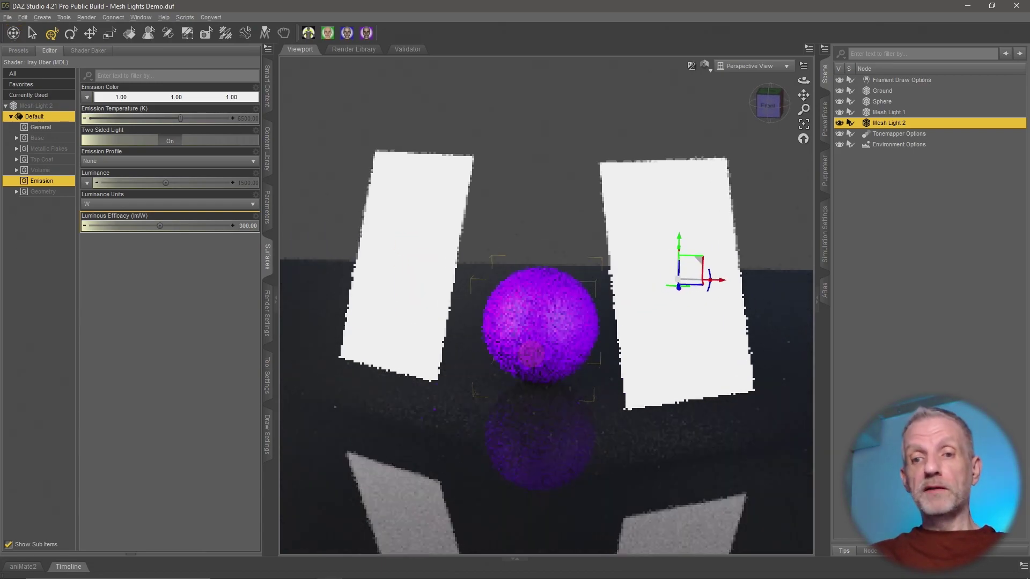
scroll(530, 360, "up", 1)
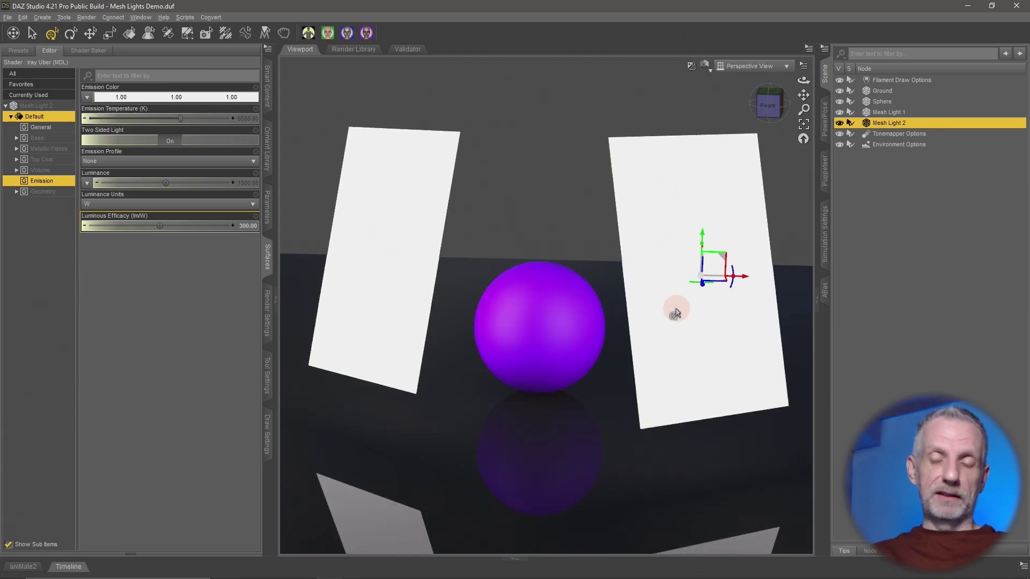
scroll(676, 313, "down", 2)
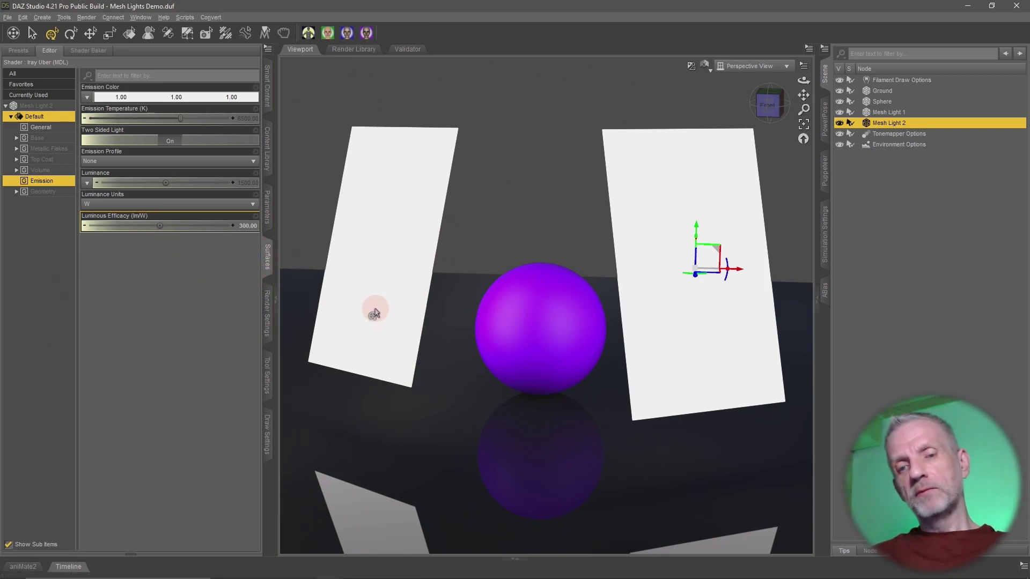
mouse_move(379, 310)
left_mouse_down()
mouse_move(395, 310)
mouse_move(388, 315)
left_mouse_up()
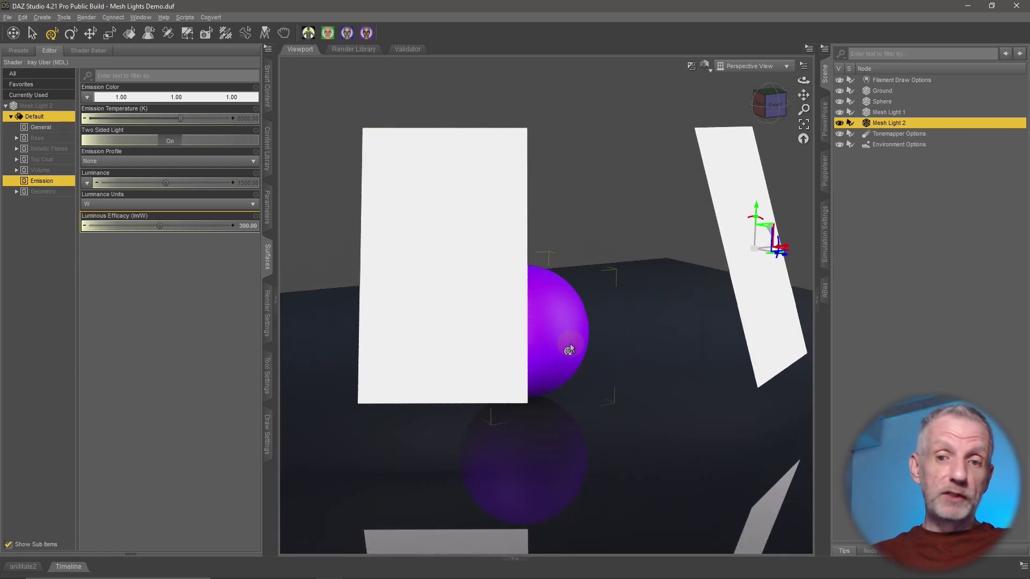
left_click_drag(578, 334, 596, 355)
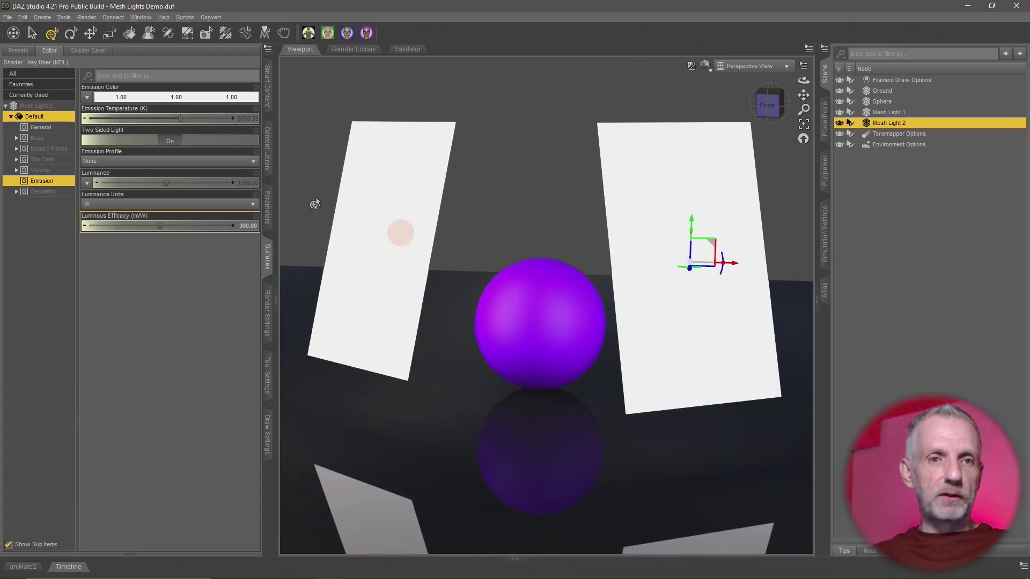
- Dismiss the Create menu unused and open the Content Library's Mesh Lights folder
left_click(42, 18)
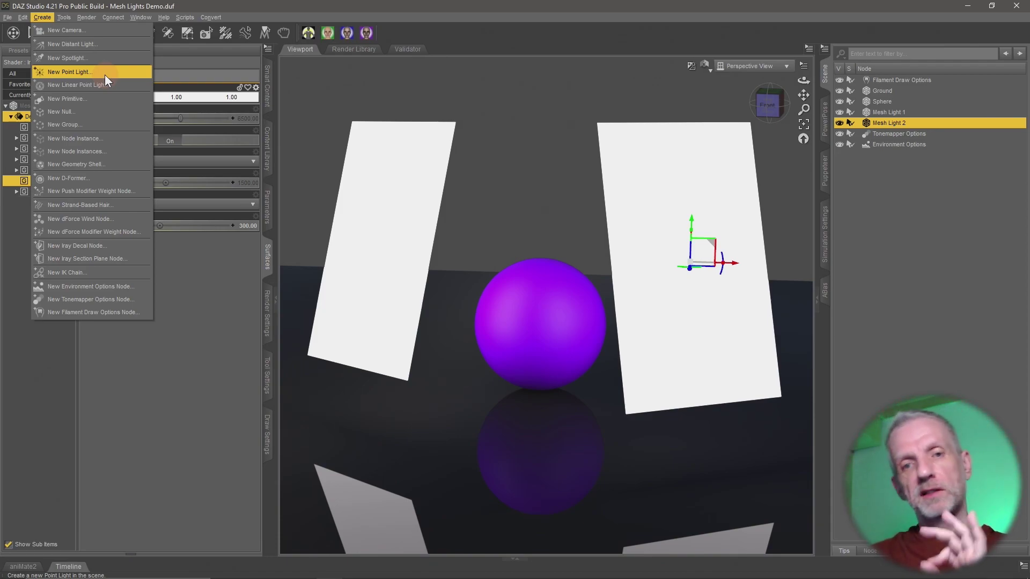
left_click(228, 262)
left_click(266, 149)
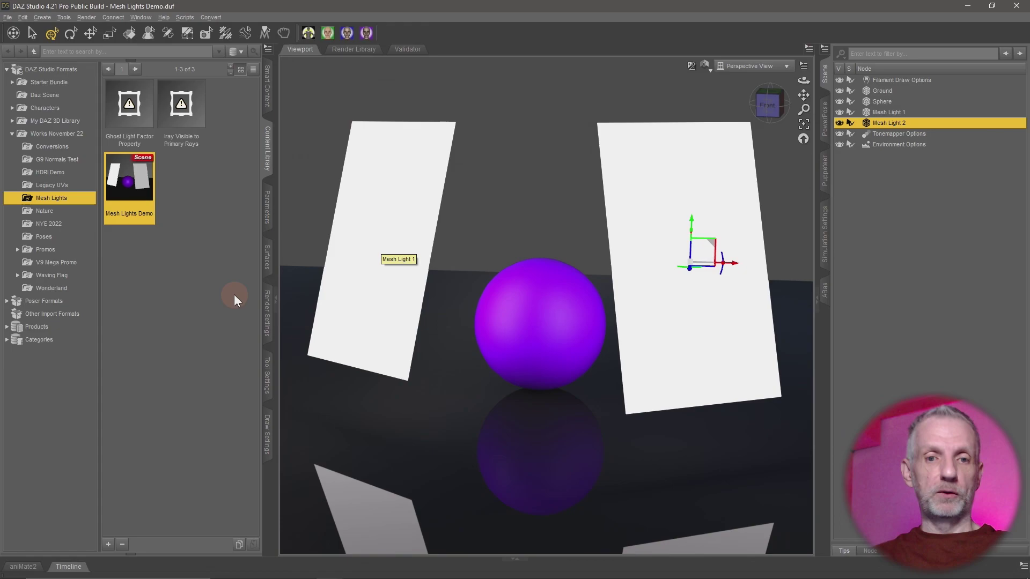
- Read through the forum ghost-light post's Method C and attachments in Firefox, then return to DAZ Studio
key("alt+Tab")
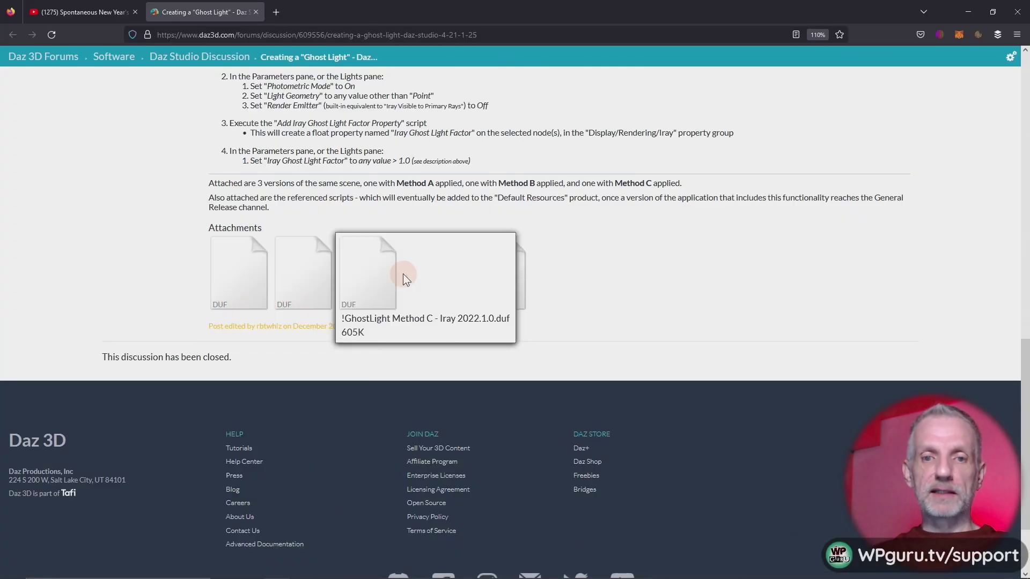
scroll(404, 273, "up", 15)
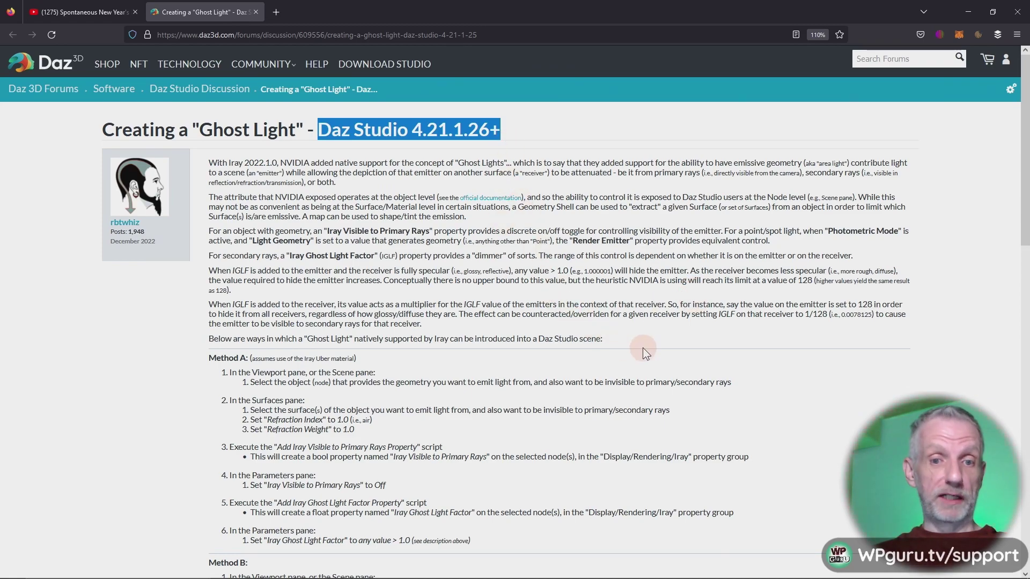
scroll(642, 347, "down", 7)
scroll(642, 348, "down", 4)
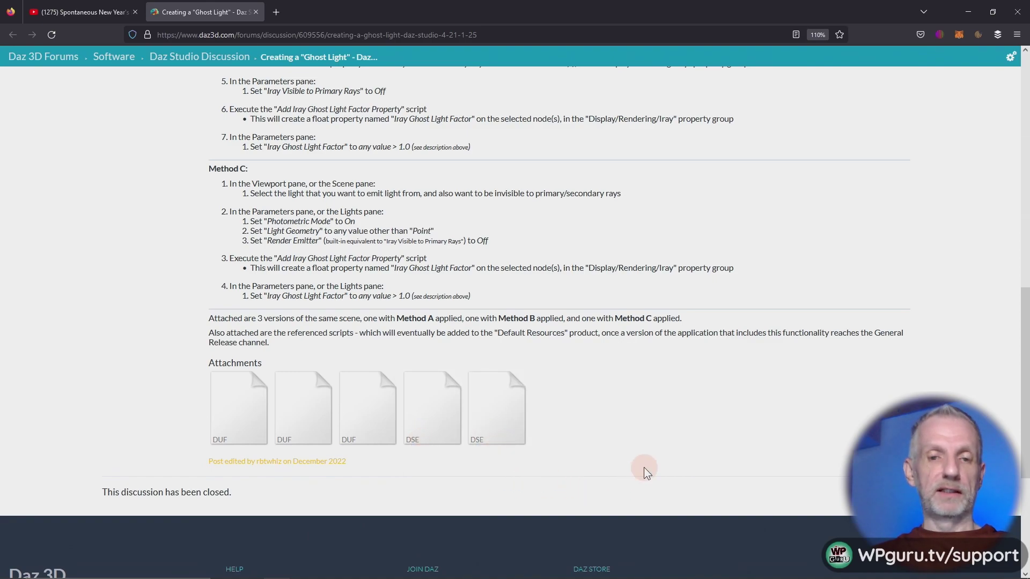
key("alt+Tab")
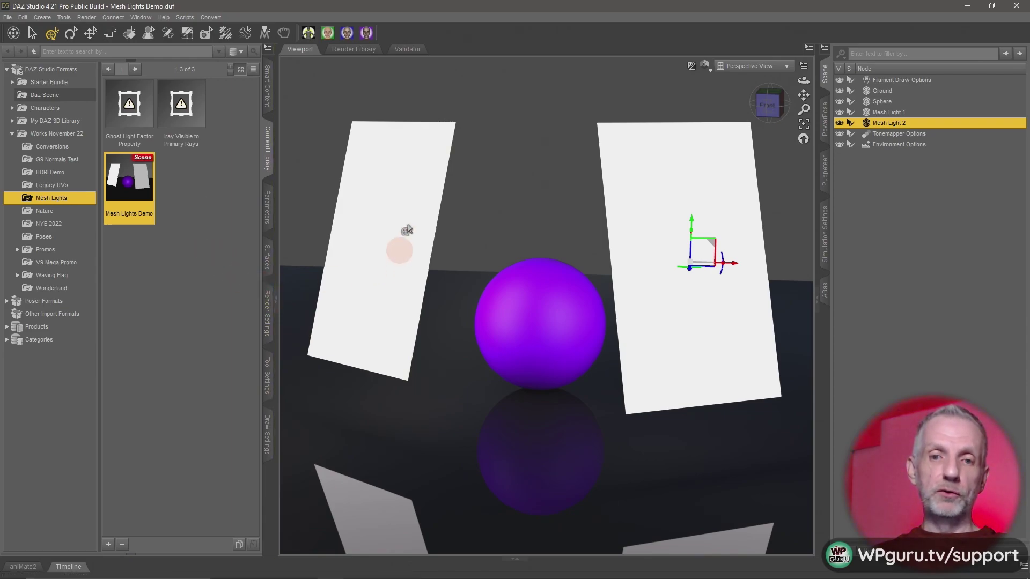
- Select Mesh Light 1 and turn its Iray Visible to Primary Rays setting Off
left_click(910, 114)
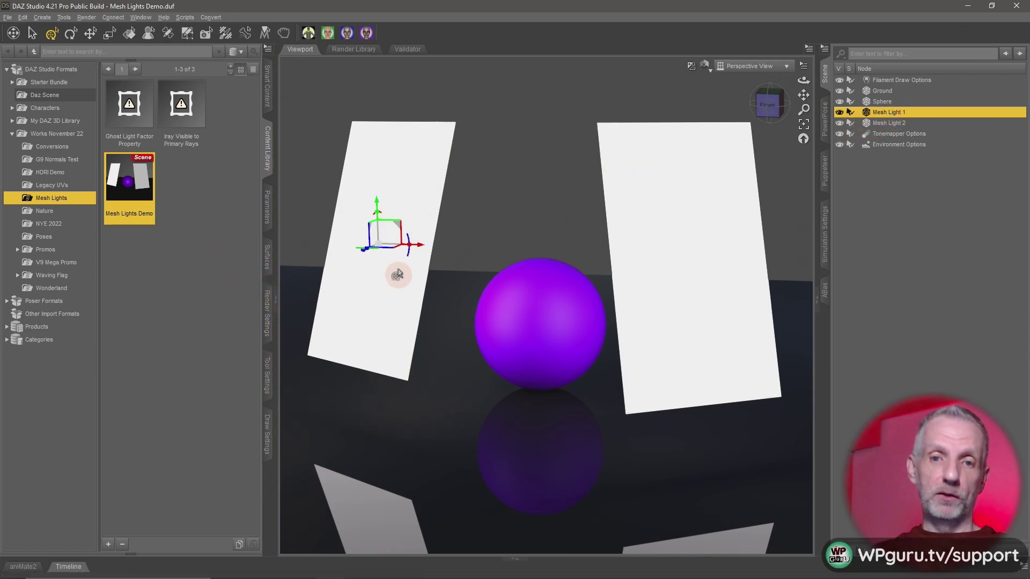
left_click(190, 118)
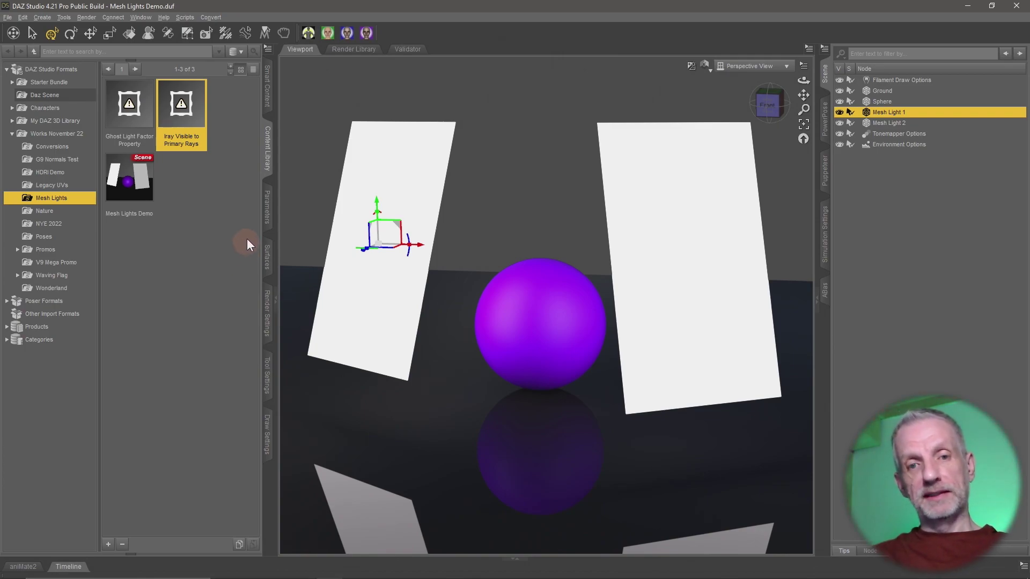
left_click(266, 209)
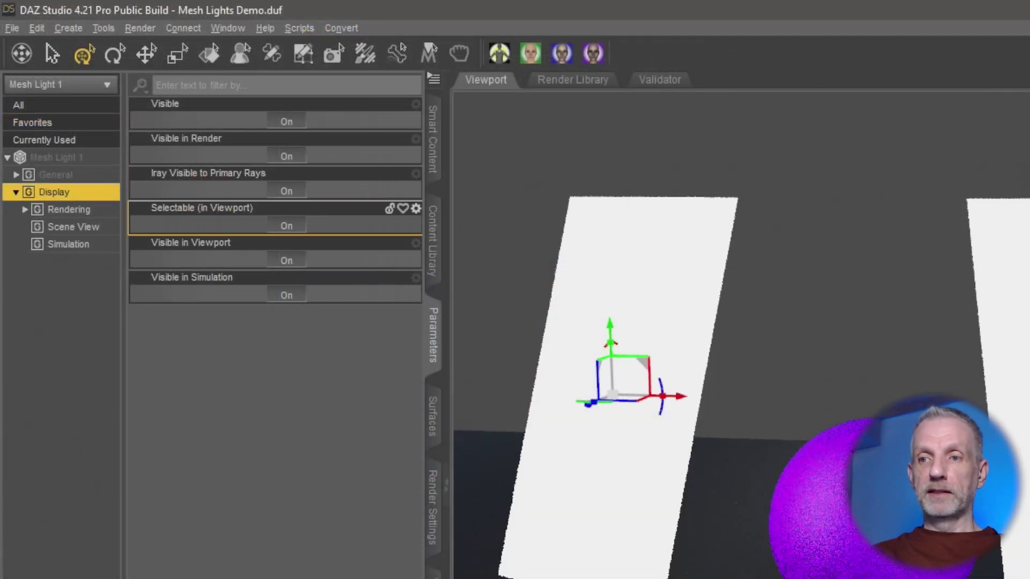
left_click(998, 279)
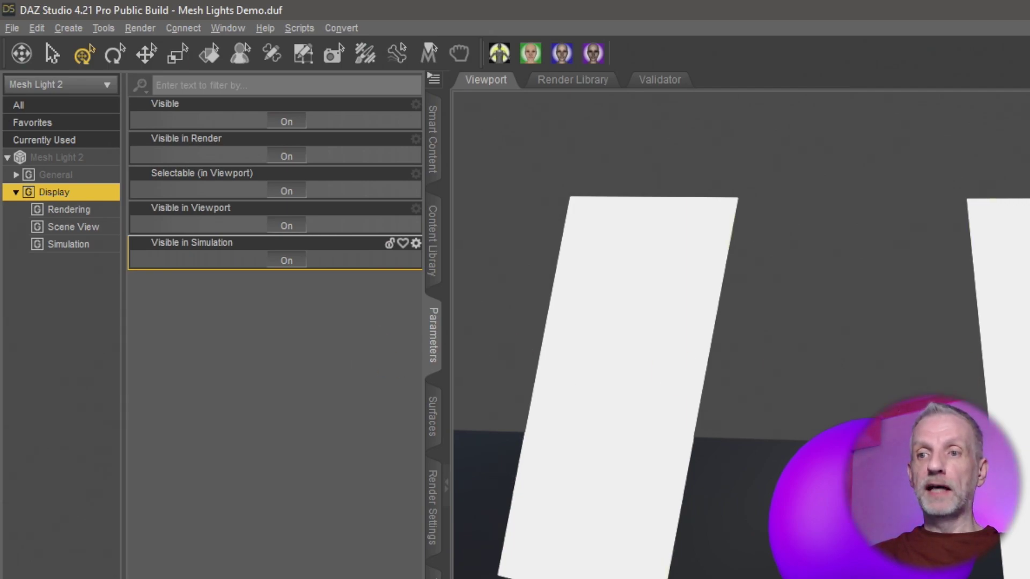
left_click(616, 376)
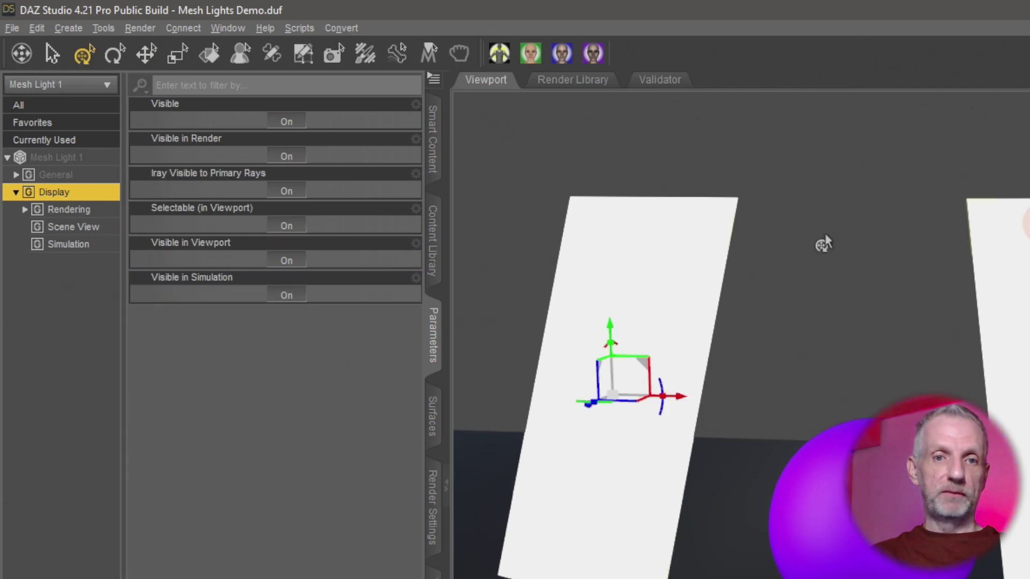
left_click(291, 194)
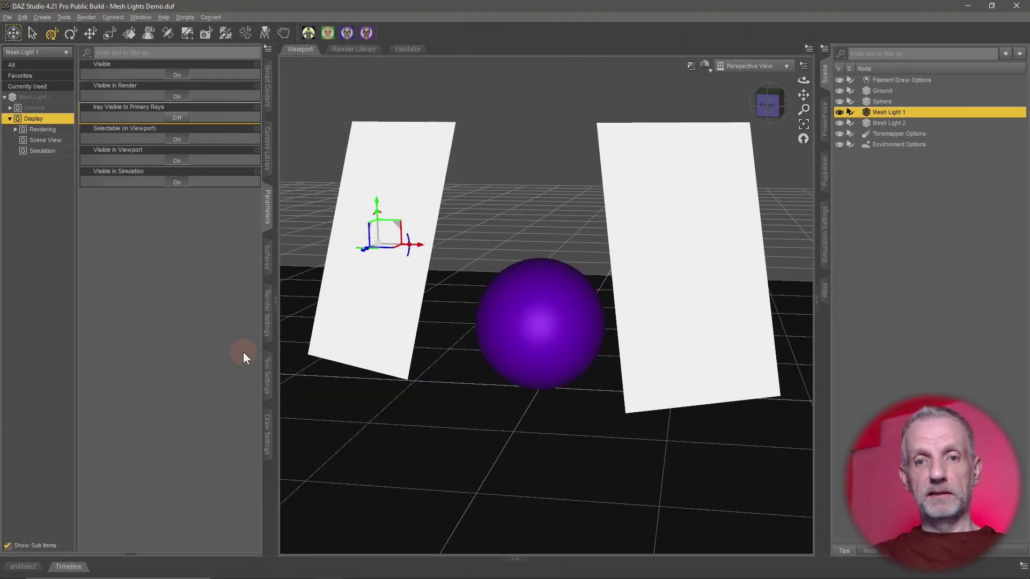
left_click(282, 378)
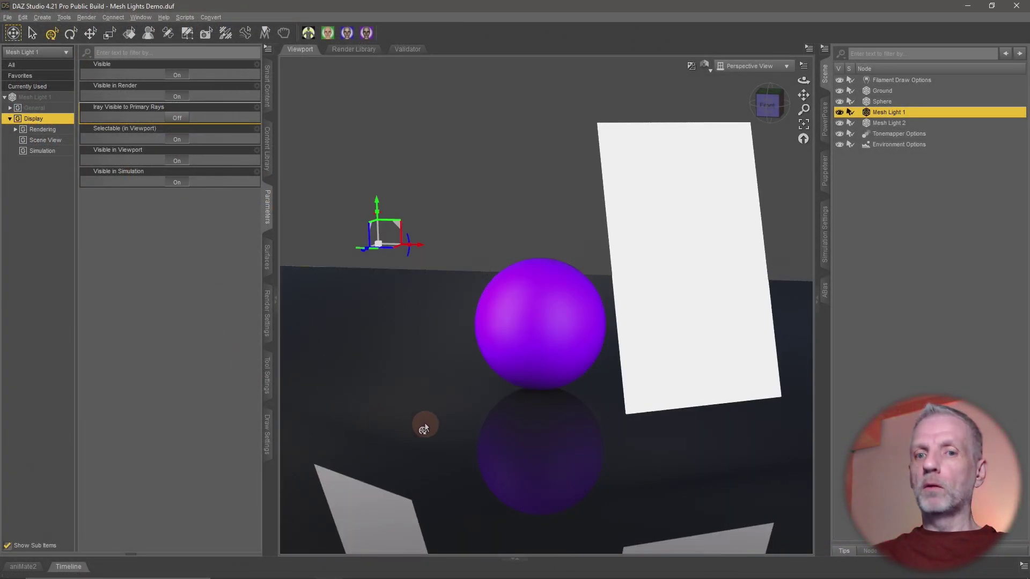
left_click_drag(423, 423, 643, 361, "alt")
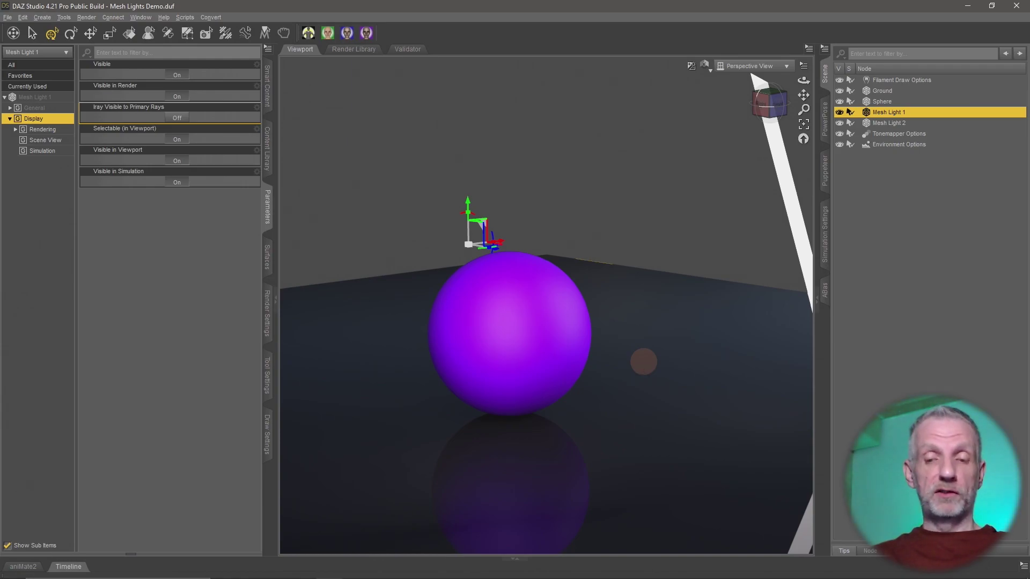
left_click_drag(642, 366, 646, 358, "alt")
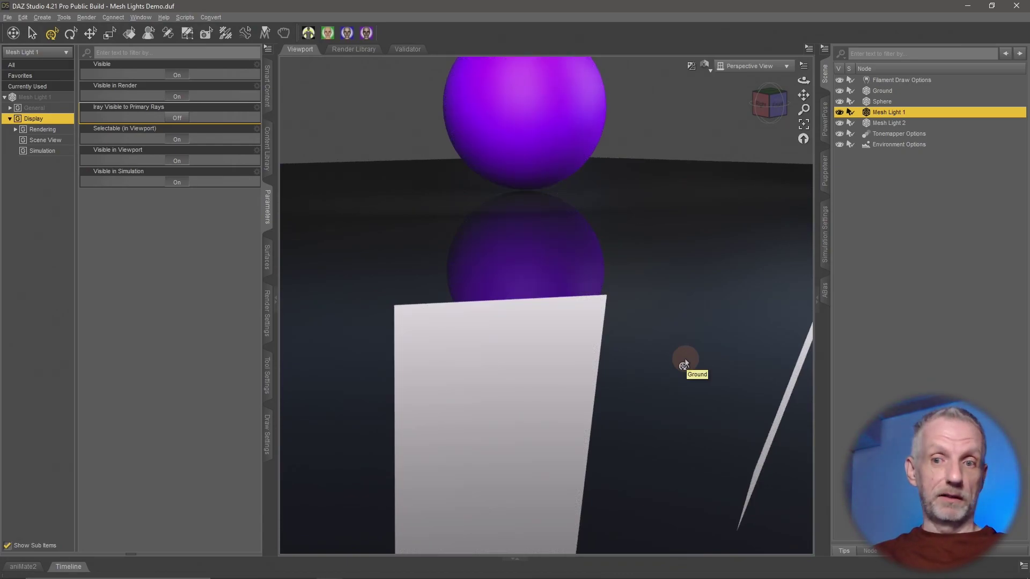
scroll(684, 359, "down", 6)
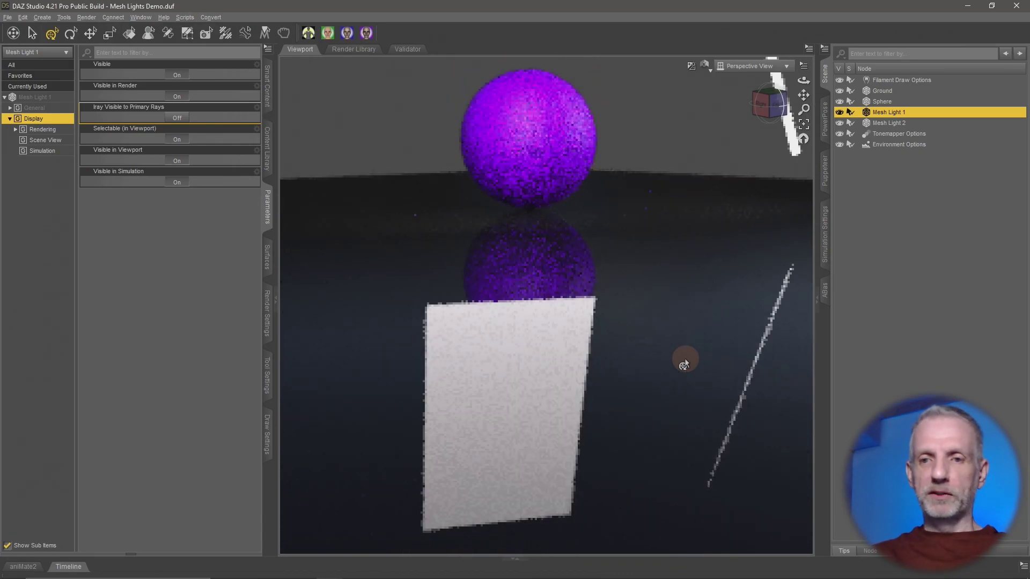
left_click_drag(673, 307, 664, 312, "alt")
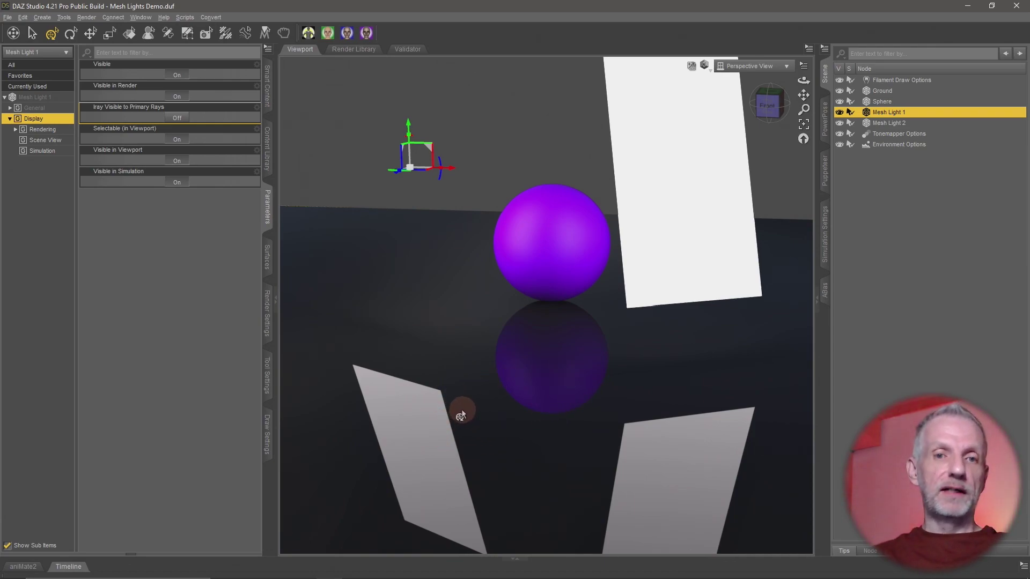
left_click_drag(472, 334, 468, 332)
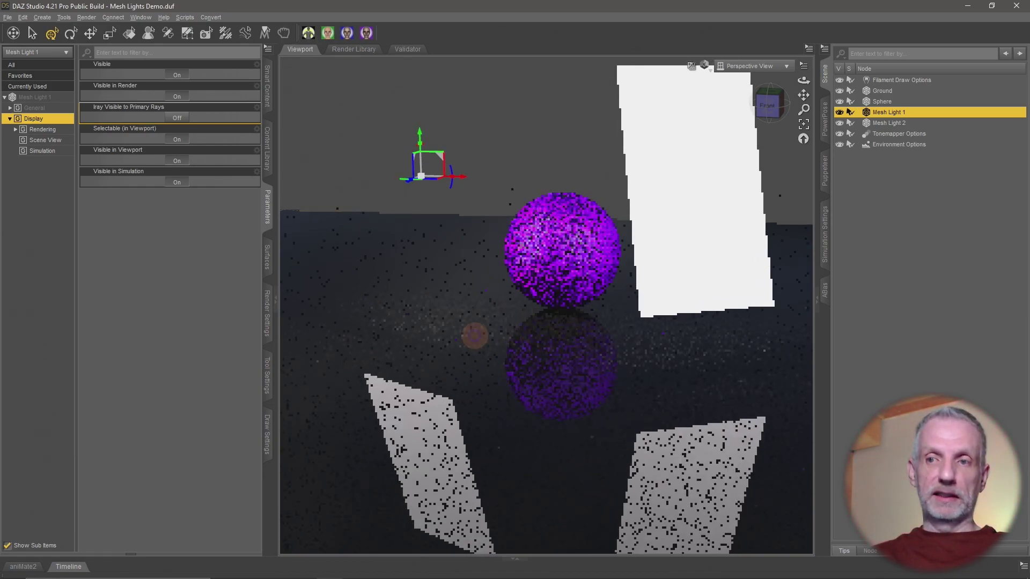
- Apply the Ghost Light Factor Property preset from Mesh Lights to Mesh Light 1
left_click(267, 153)
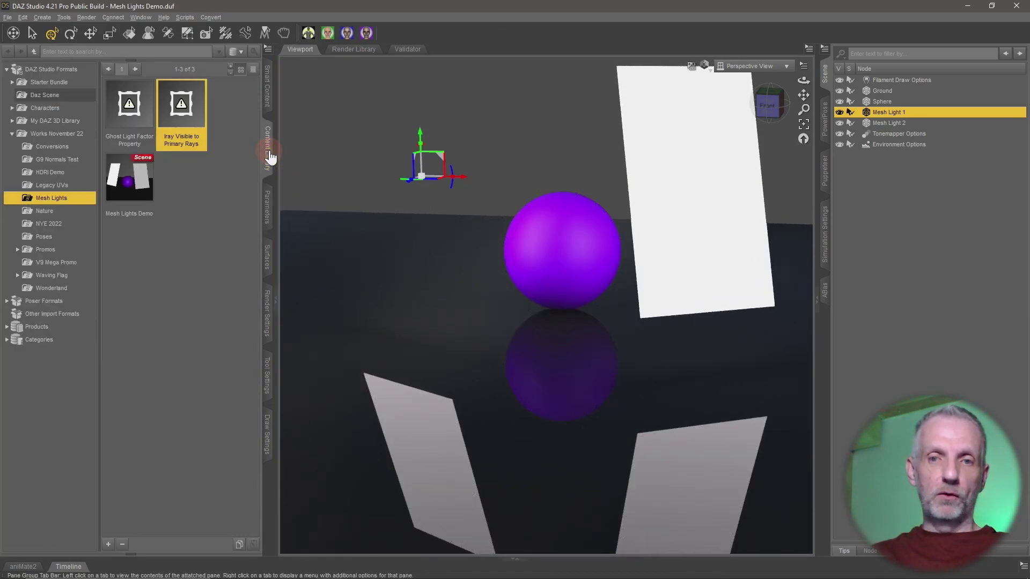
left_click(128, 112)
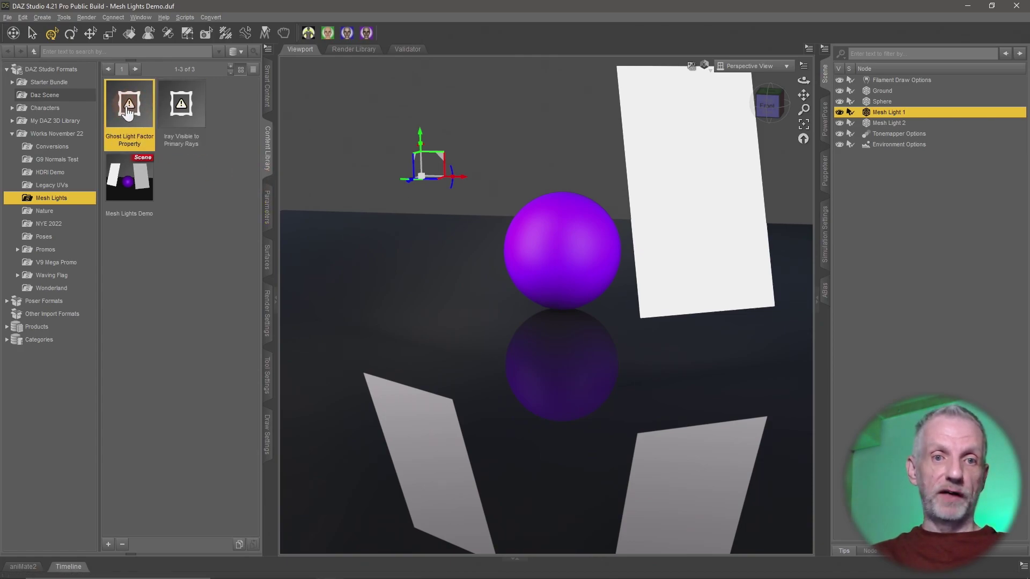
double_click(132, 112)
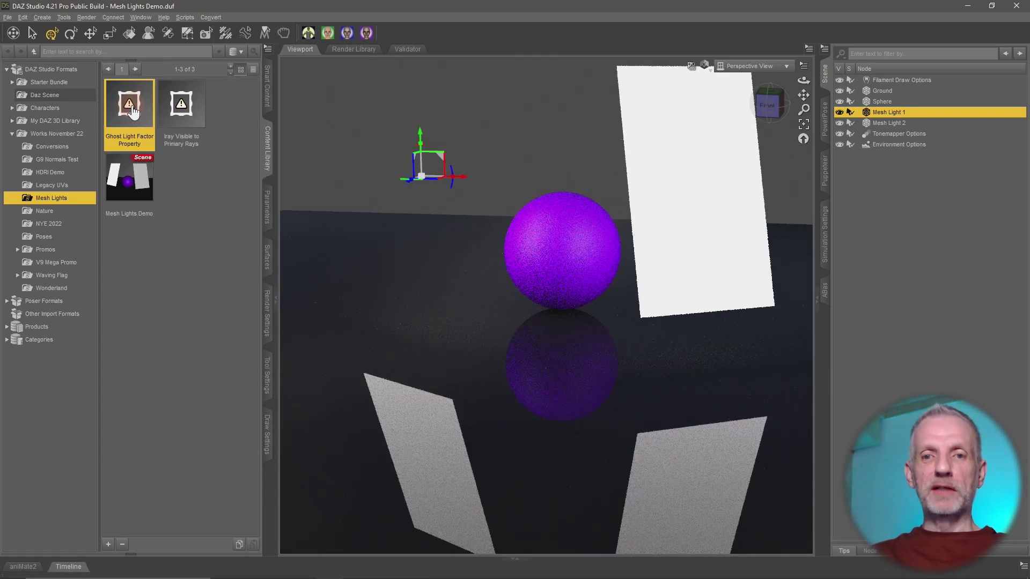
left_click(267, 207)
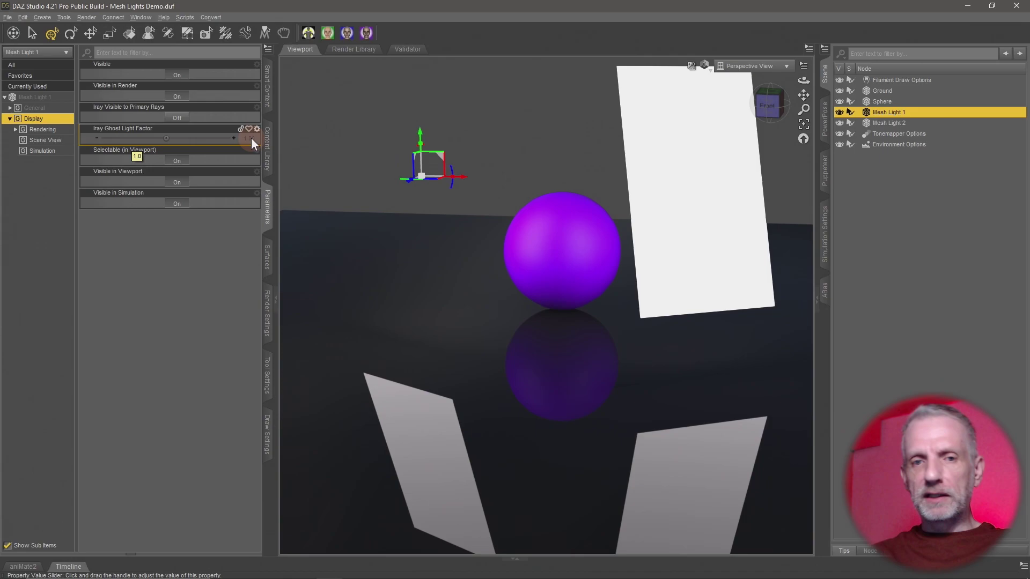
- Enter 2 for Mesh Light 1's Iray Ghost Light Factor and check the darkened floor reflection
left_click(251, 137)
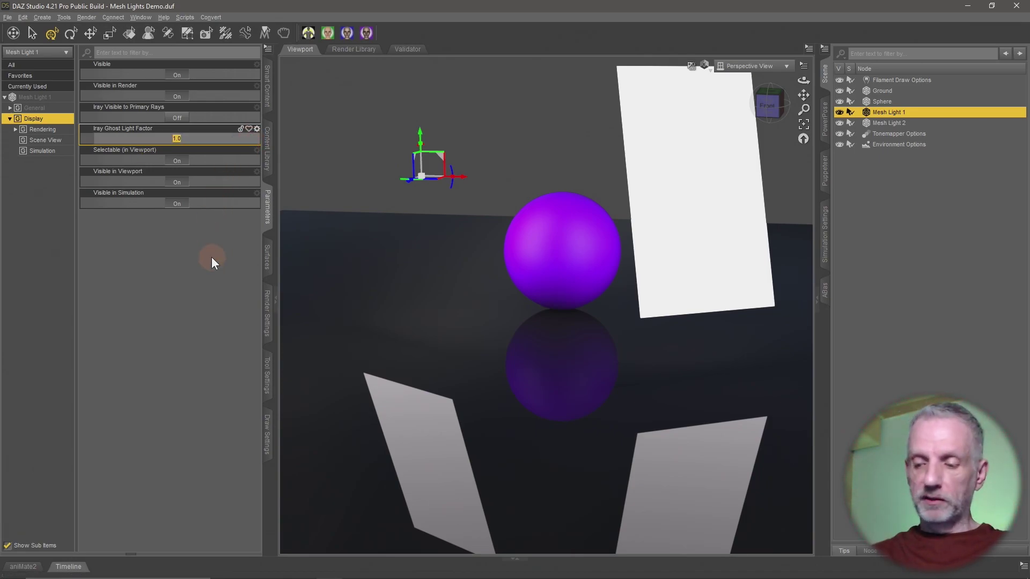
type("2")
key("Return")
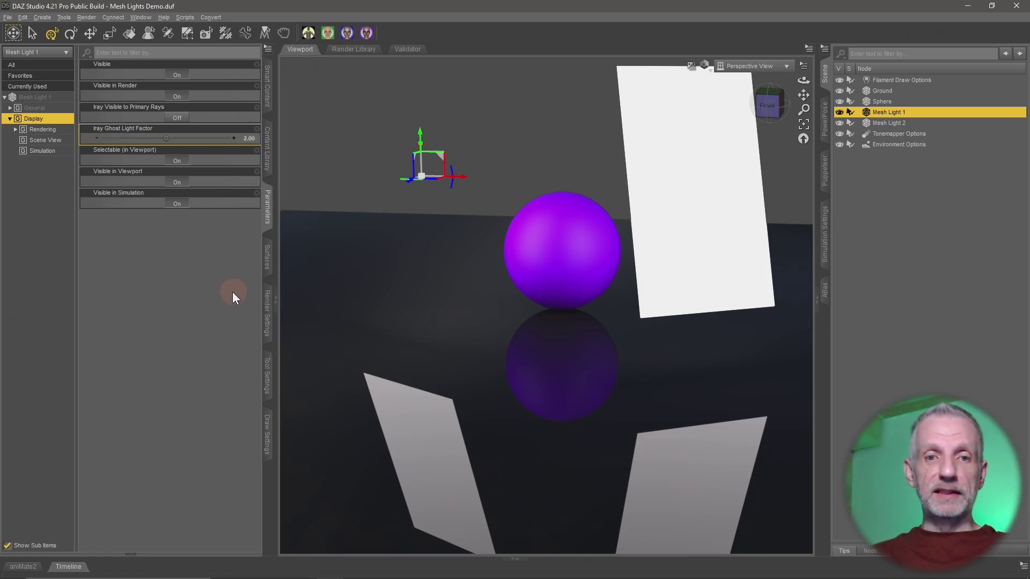
left_click(388, 356, "alt")
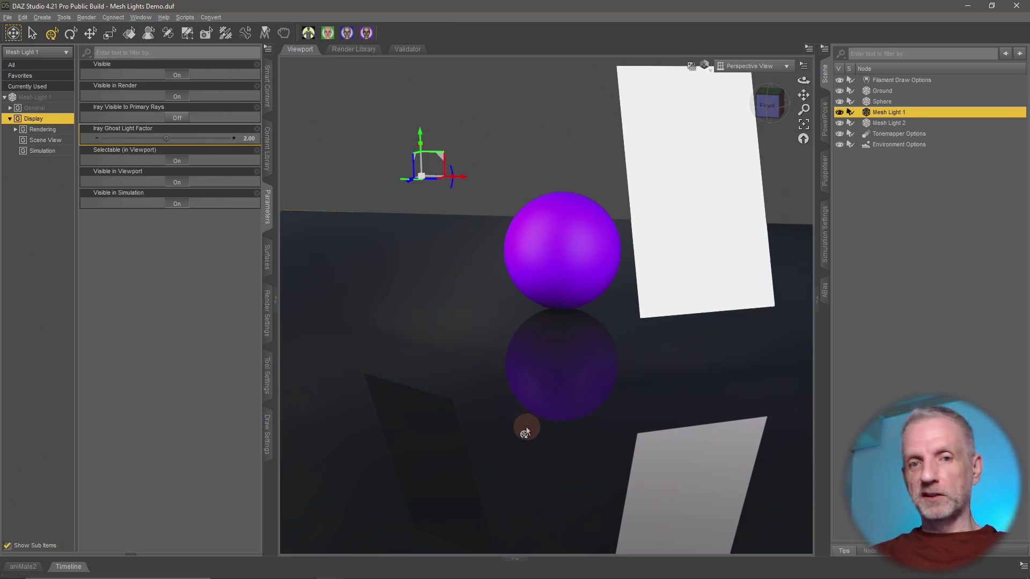
left_click_drag(525, 431, 473, 444, "alt")
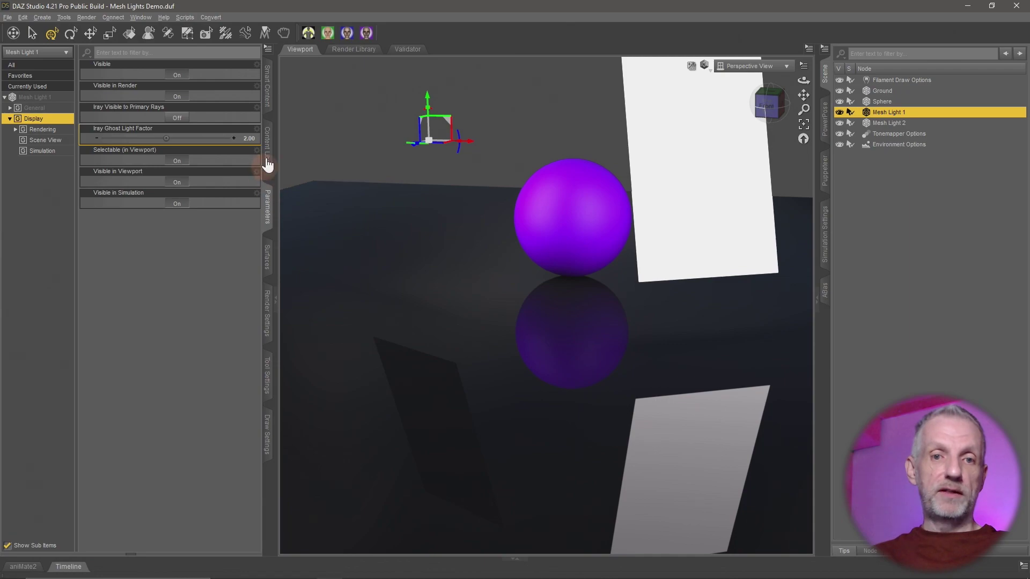
- On Mesh Light 1's Default surface, filter for 'refr' and set Refraction Index and Weight to 1
left_click(250, 145)
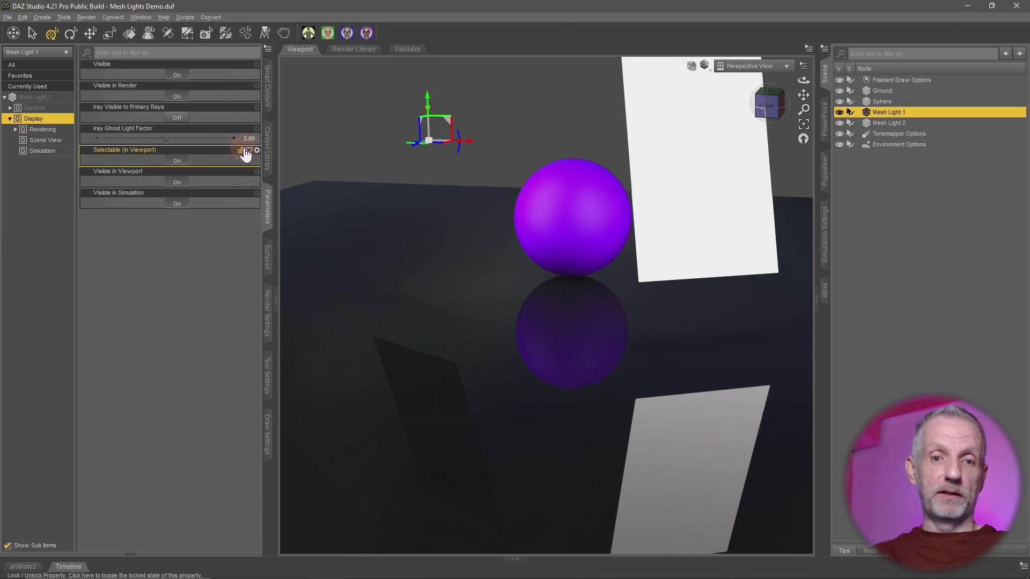
left_click(268, 257)
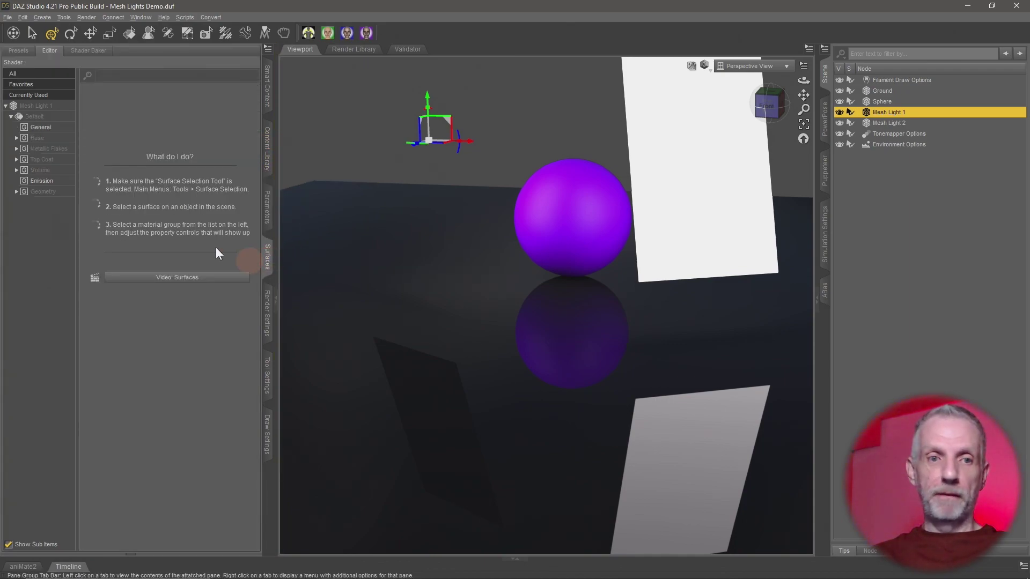
left_click(54, 116)
left_click(199, 76)
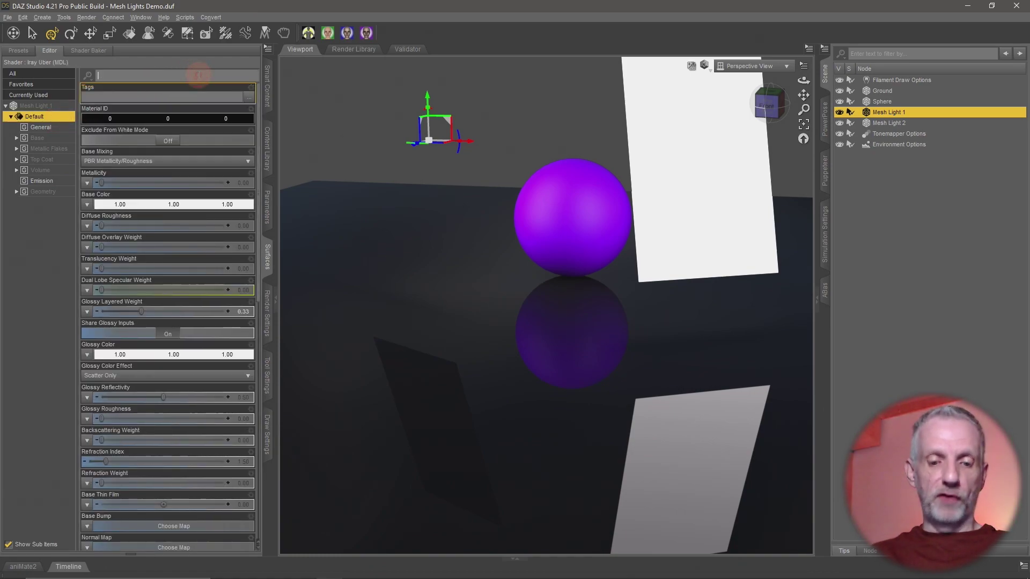
type("refr")
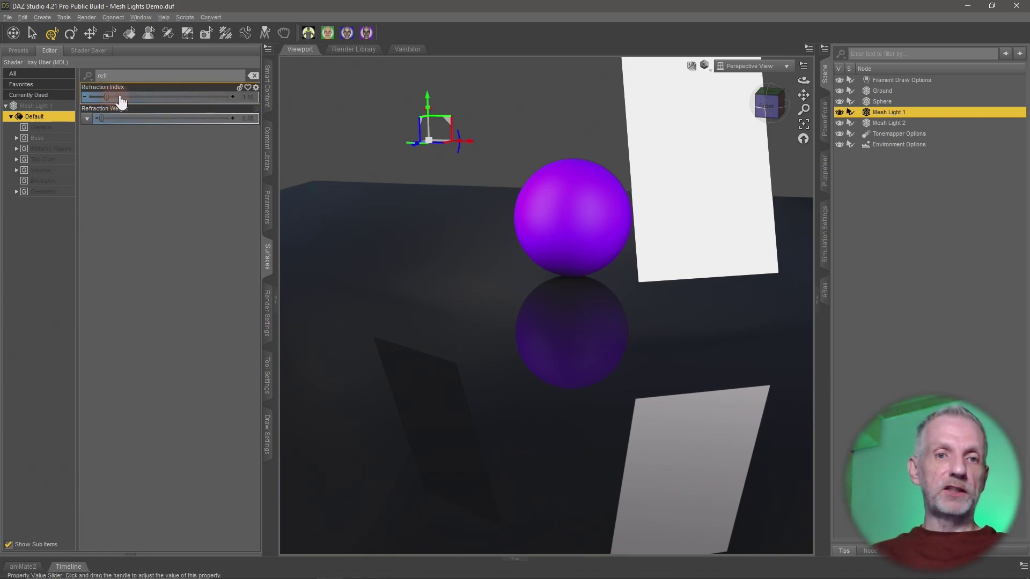
left_click(249, 99)
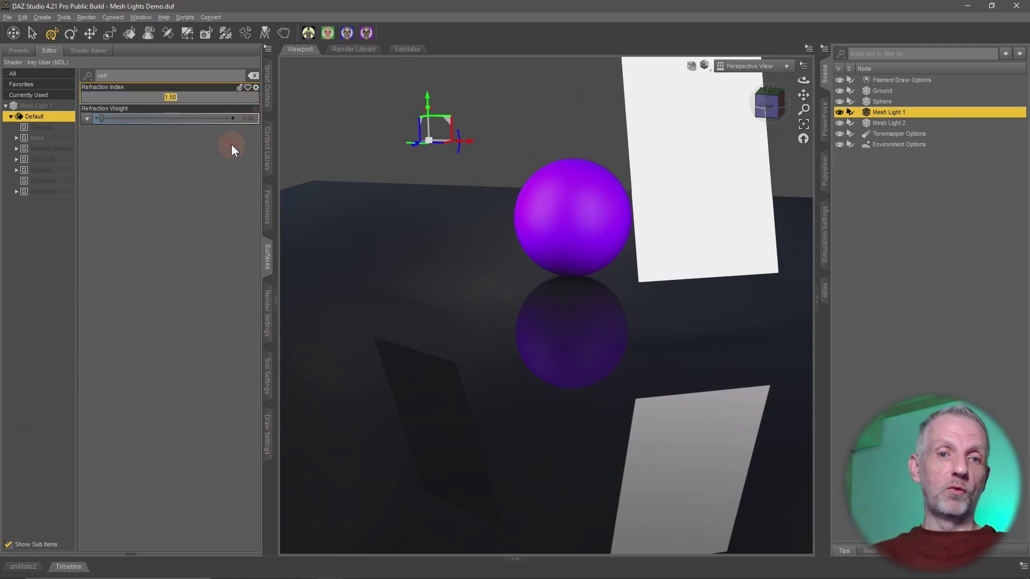
type("1")
key("Return")
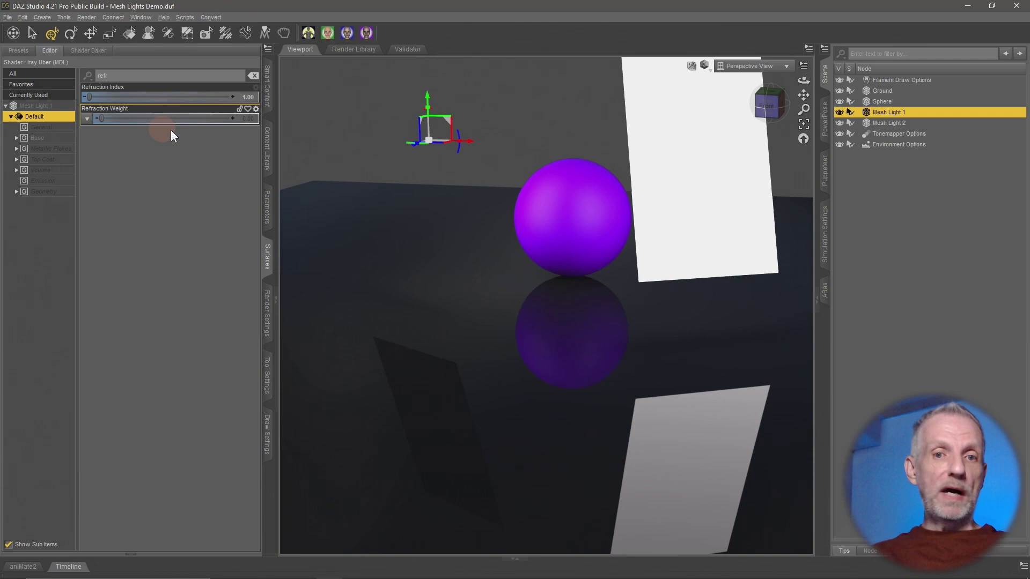
left_click(246, 119)
type("1")
key("Return")
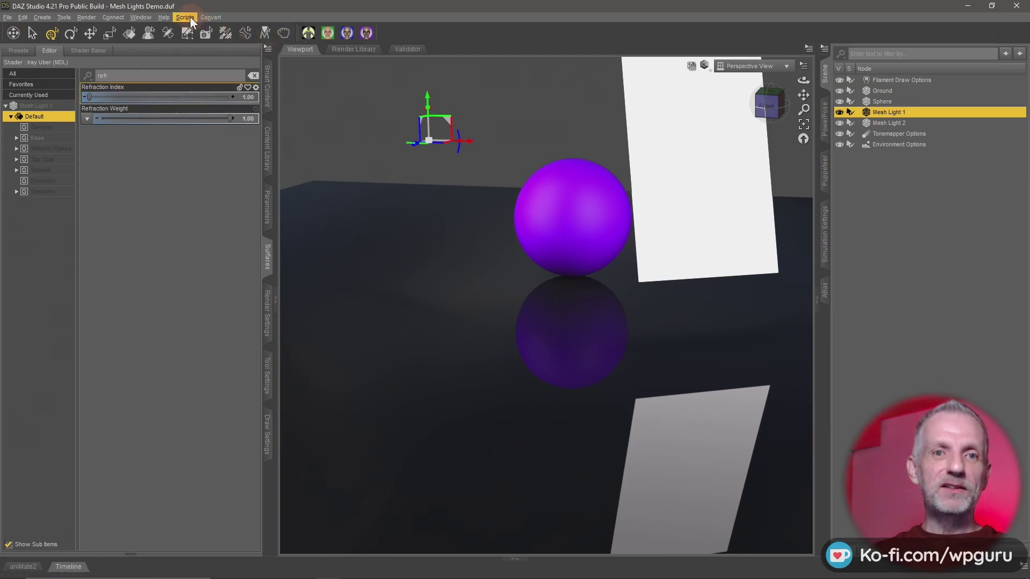
- Open Help > About DAZ Studio to view the 4.21.1.26 Pro Edition build details
left_click(163, 17)
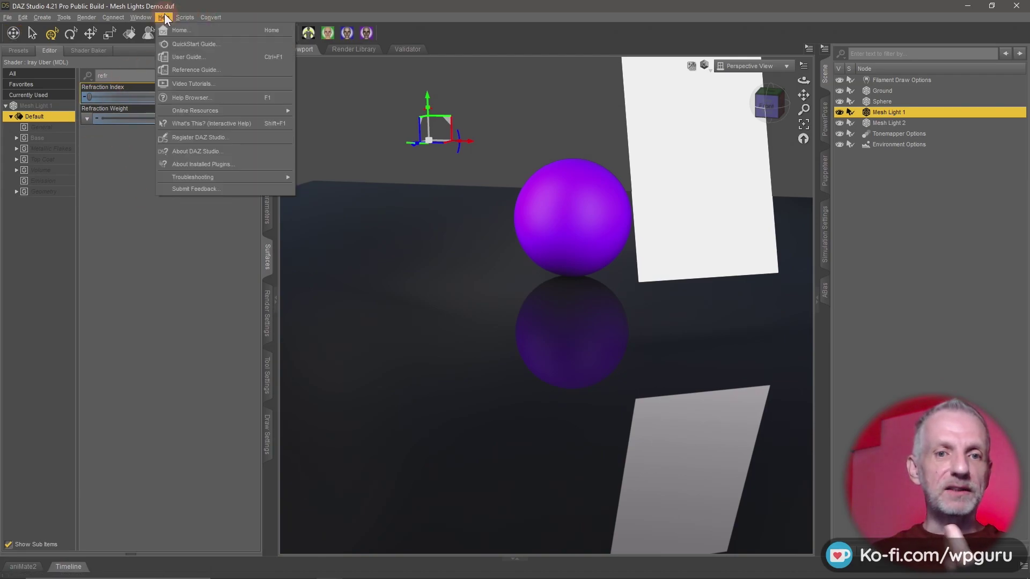
left_click(222, 151)
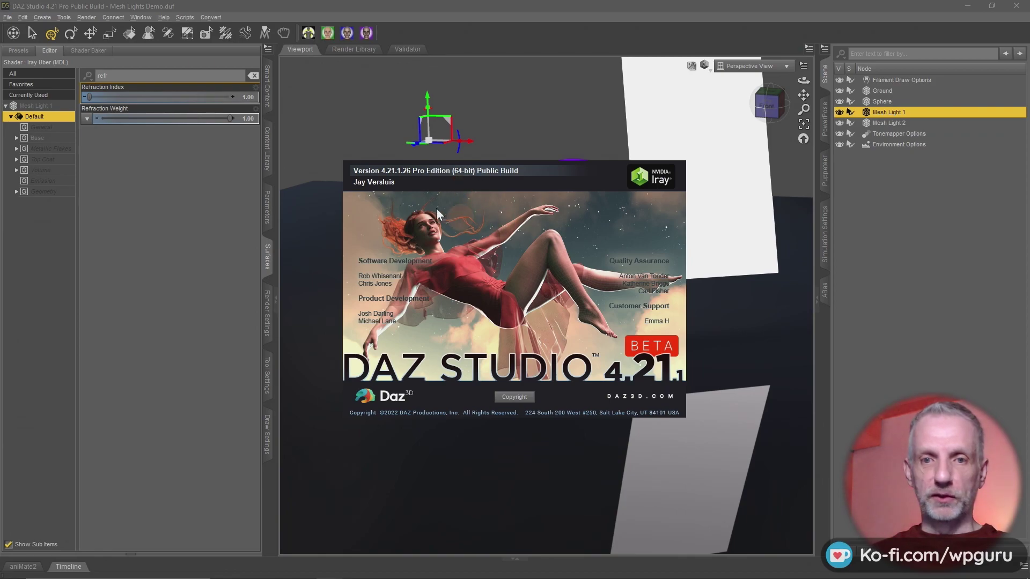